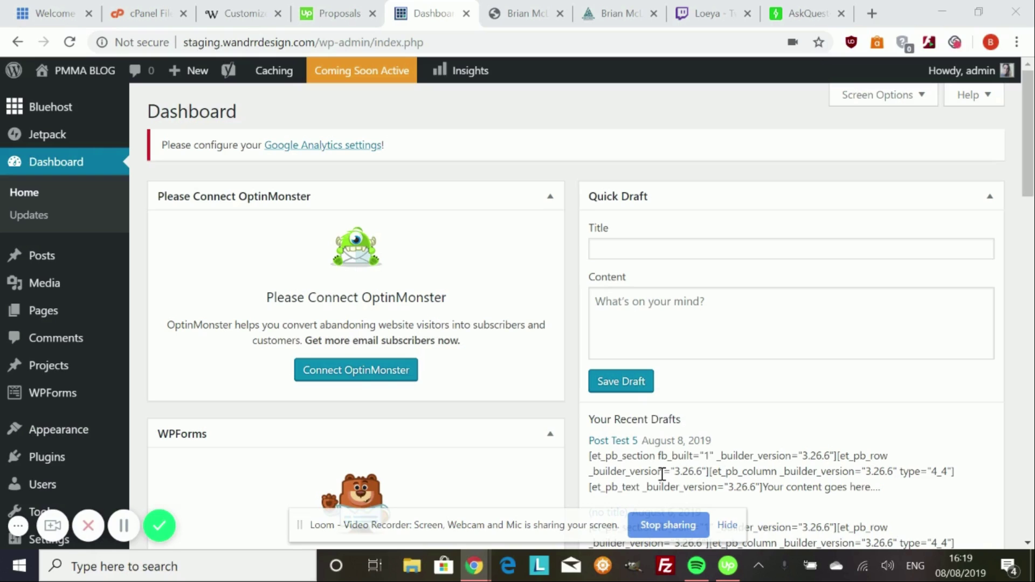
Open the Customizer's Footer Settings and review the footer Layout options.
mouse_move(101, 440)
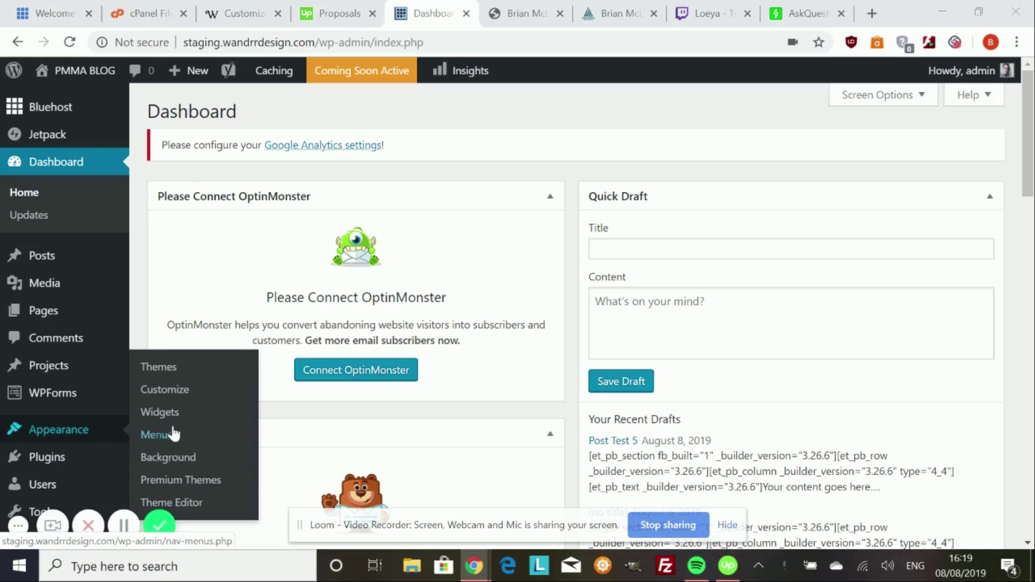
left_click(169, 398)
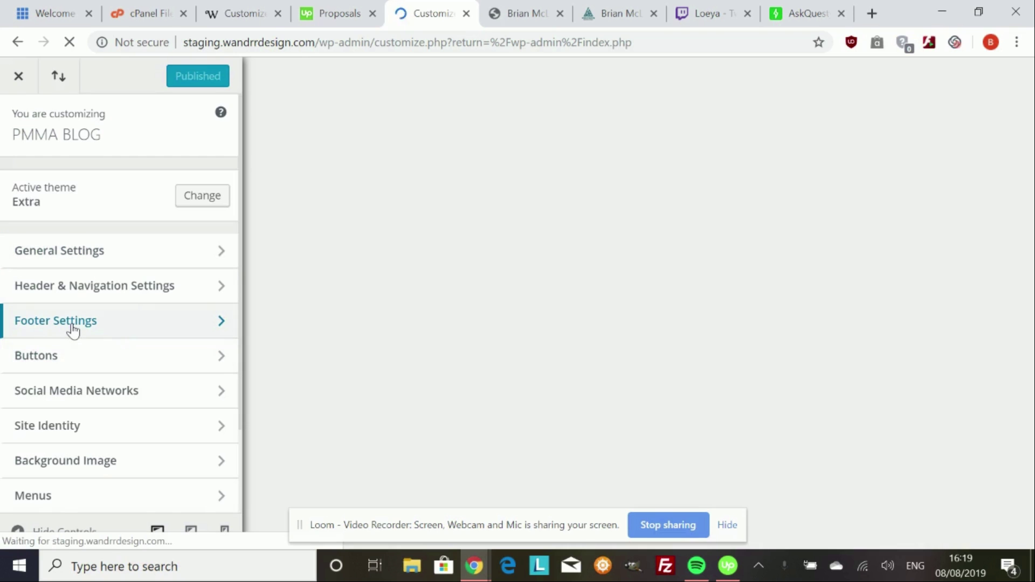
left_click(73, 330)
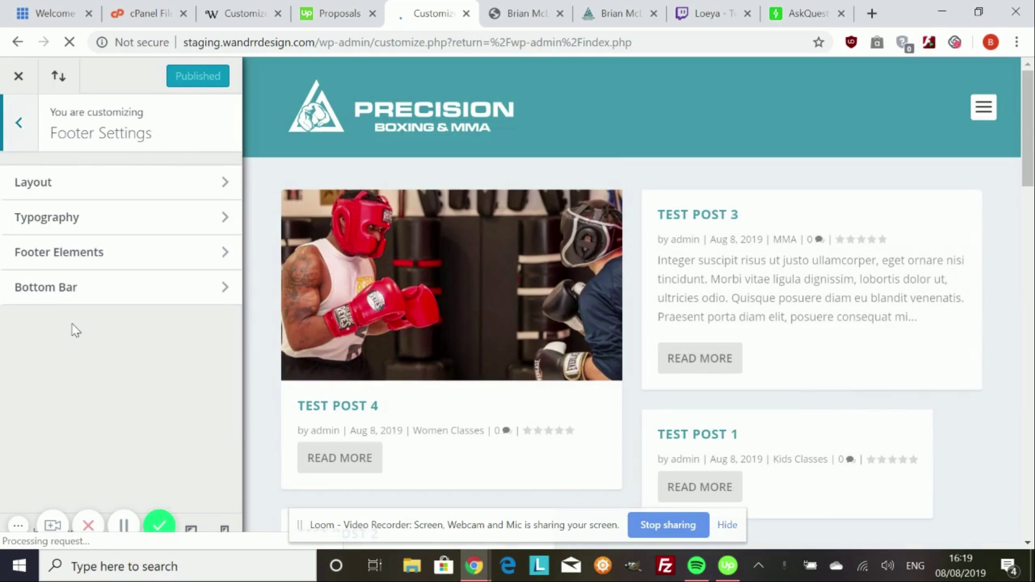
left_click(61, 199)
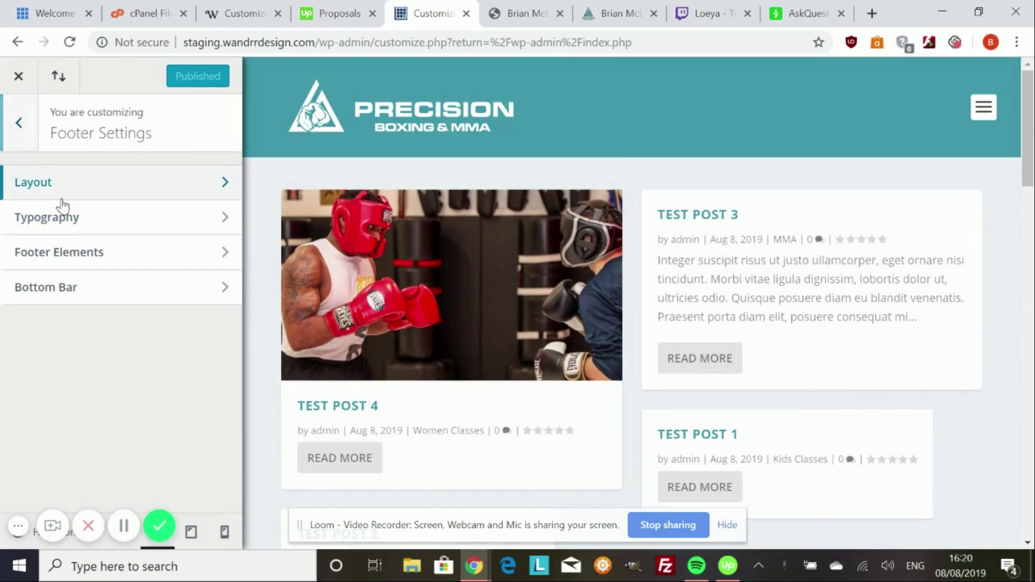
left_click(16, 136)
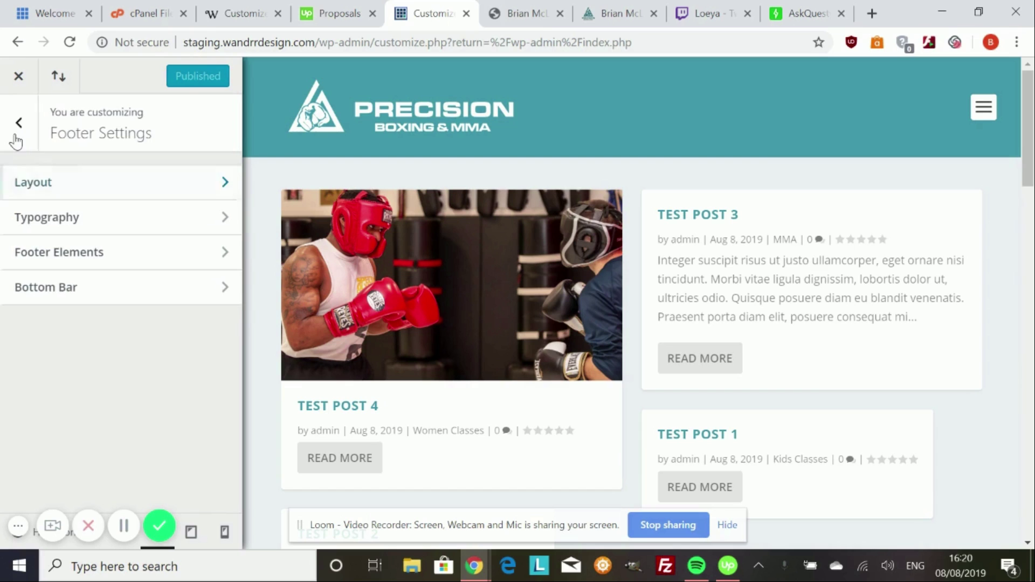
Browse the footer Typography and Footer Elements options.
left_click(45, 221)
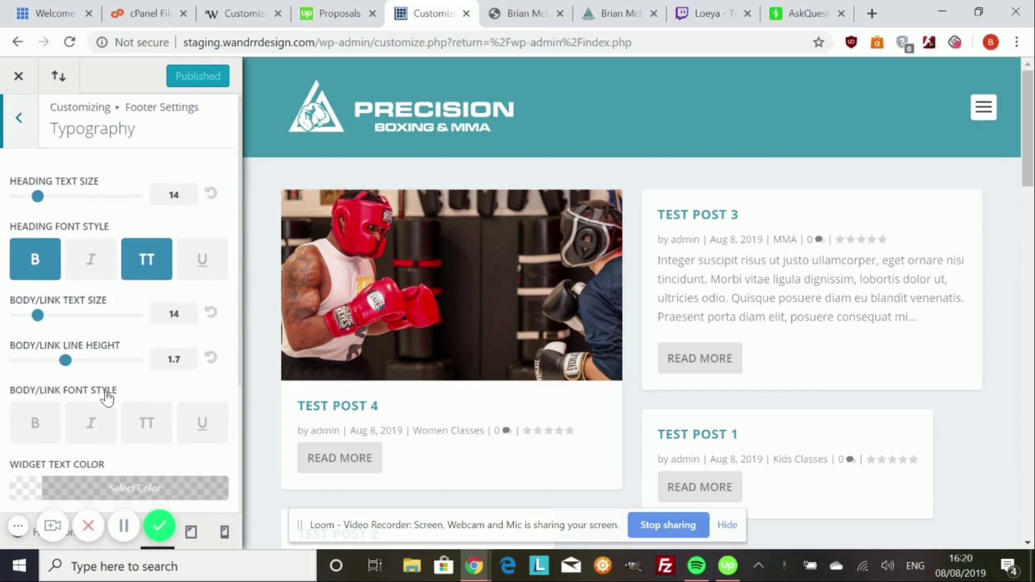
scroll(107, 397, "down", 3)
scroll(107, 398, "up", 3)
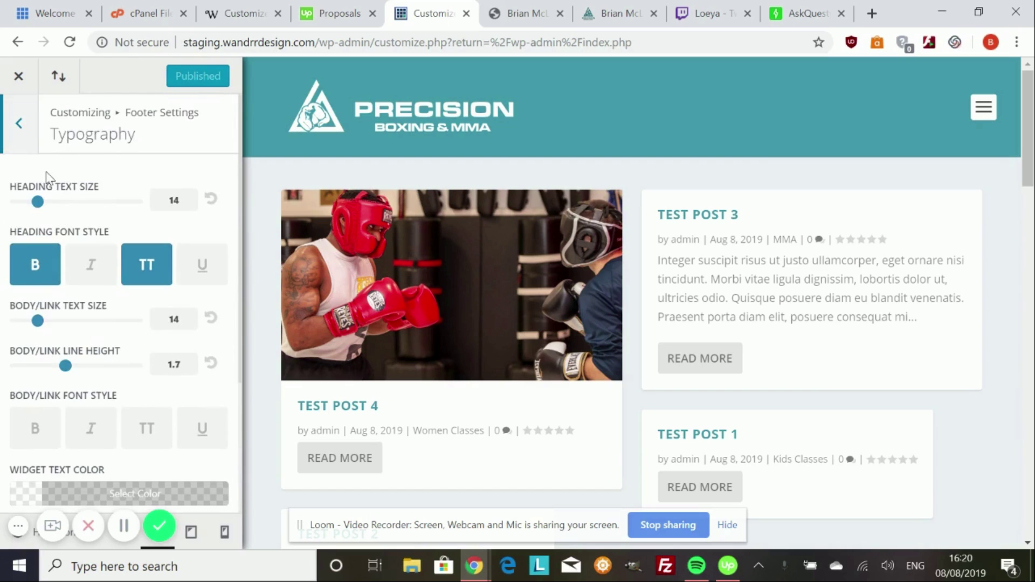
left_click(19, 133)
left_click(76, 254)
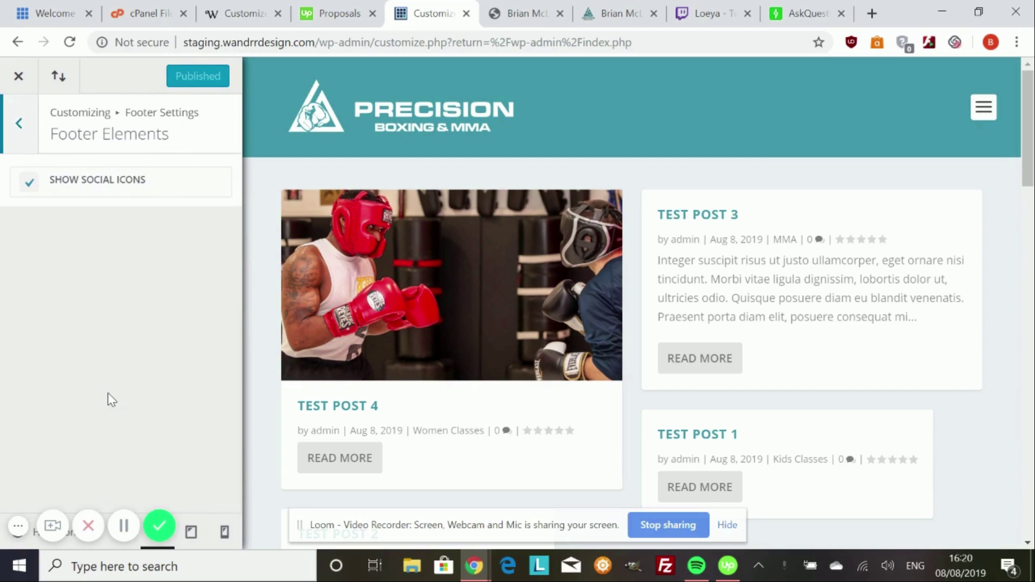
left_click(28, 144)
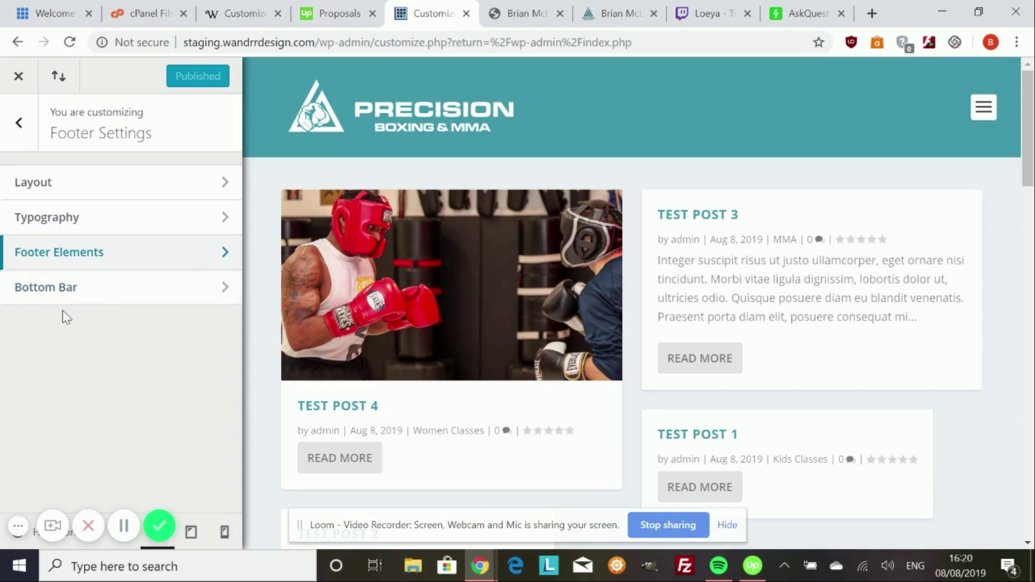
Review the Bottom Bar colour and text options, then return to the main Customizer sections.
left_click(63, 294)
scroll(115, 369, "down", 5)
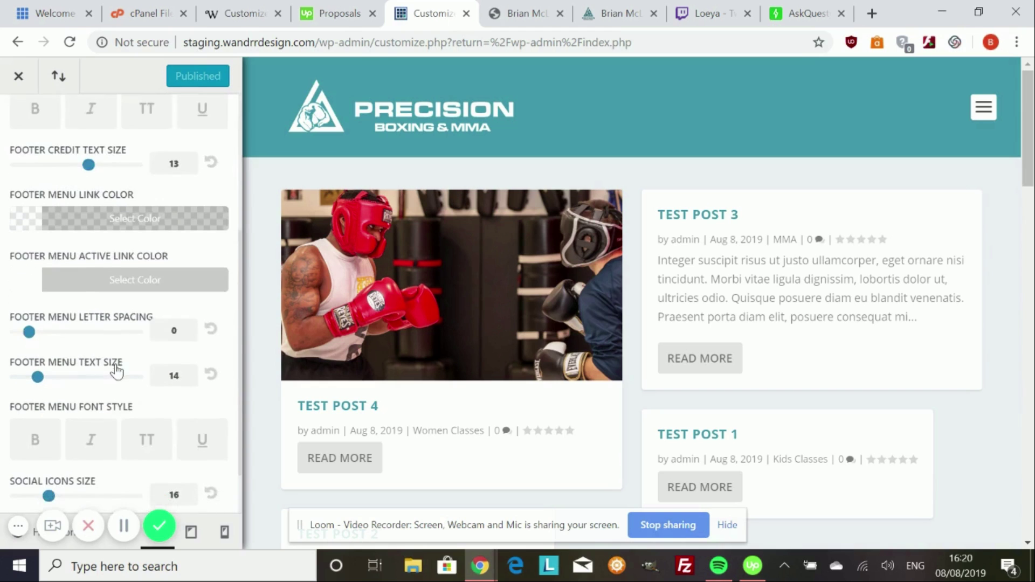
scroll(116, 370, "up", 5)
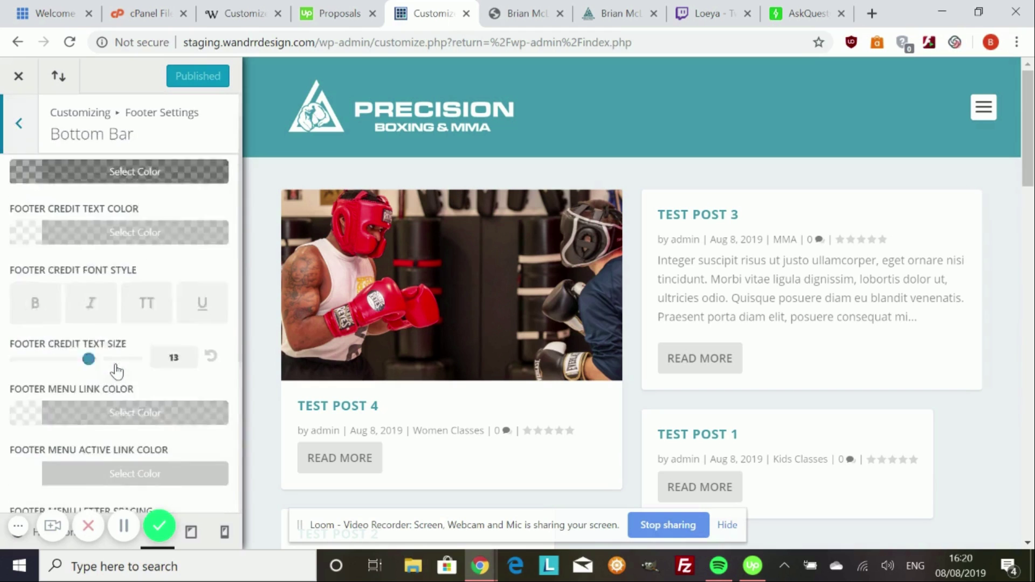
left_click(21, 118)
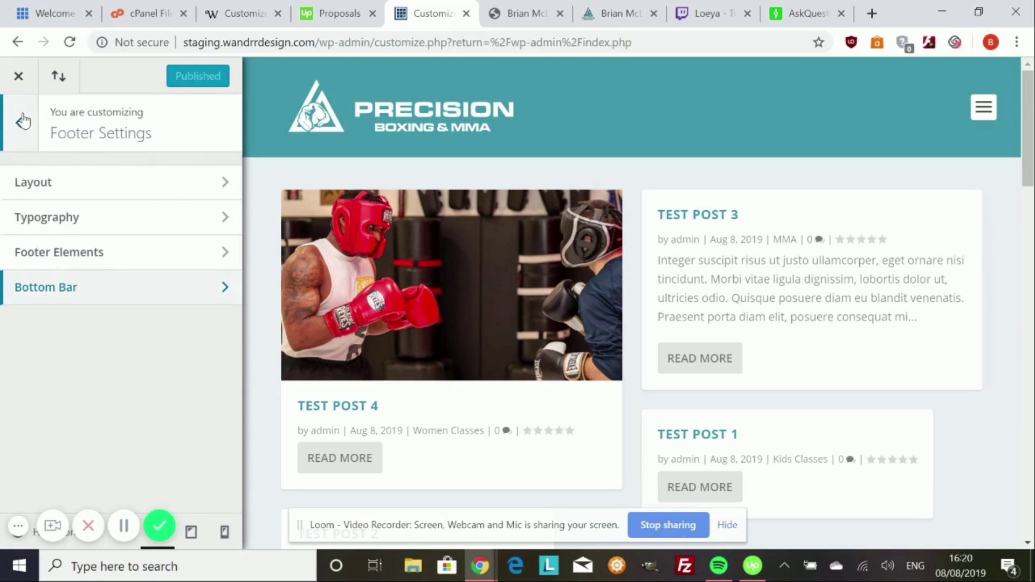
left_click(24, 138)
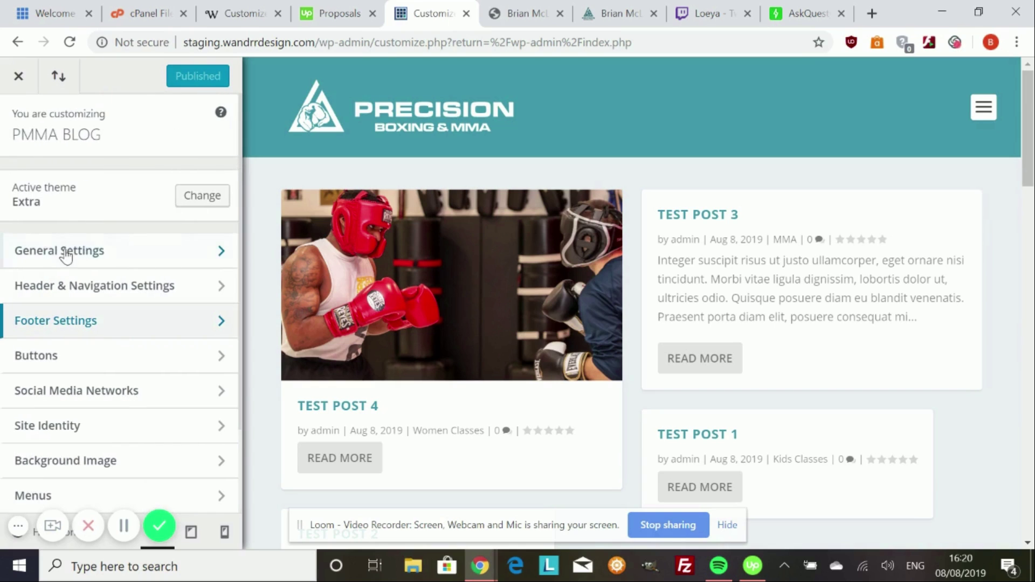
Exit the Customizer to the PMMA BLOG dashboard and look over the Extra and Appearance menus.
left_click(19, 76)
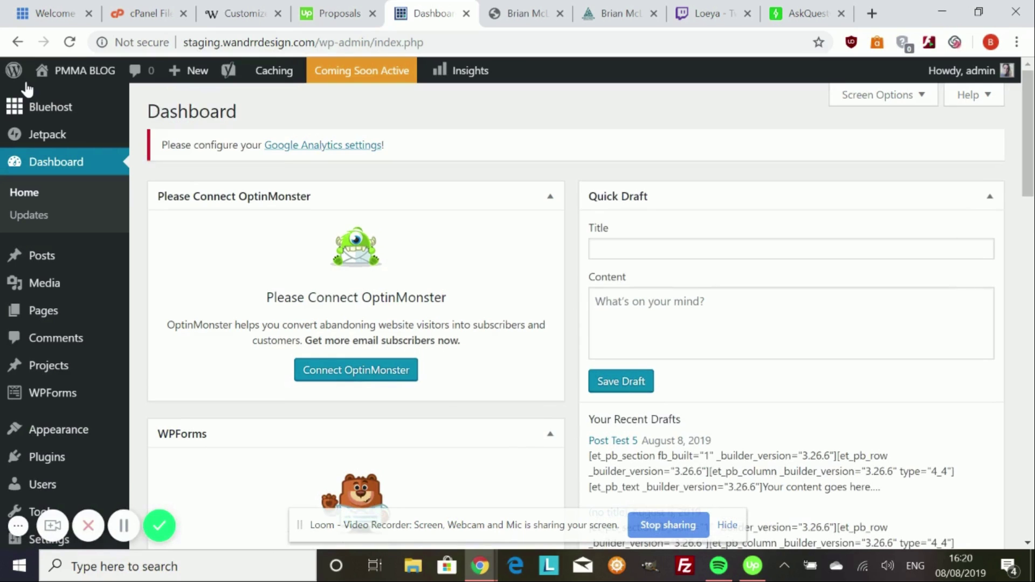
scroll(43, 323, "down", 5)
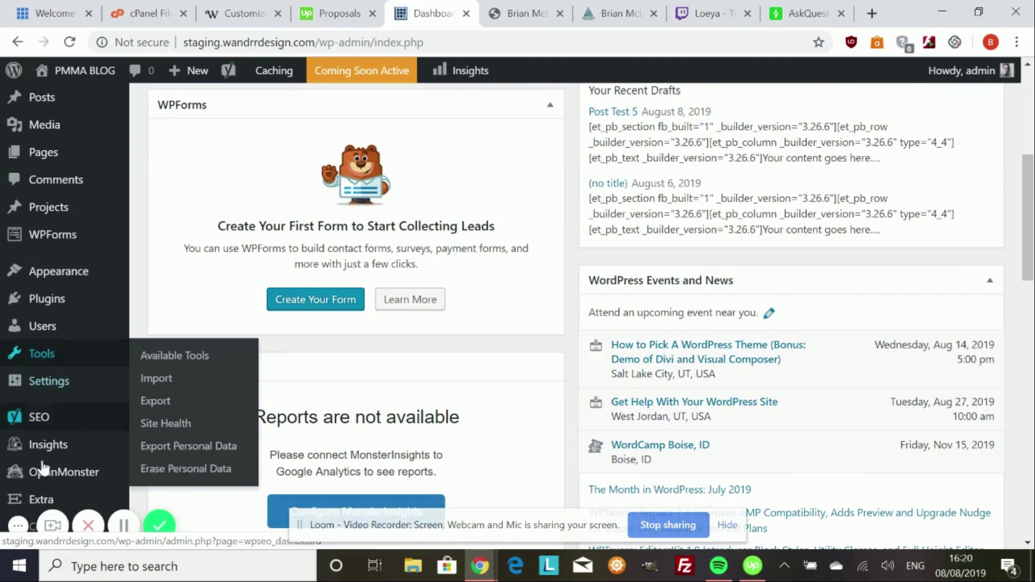
mouse_move(42, 504)
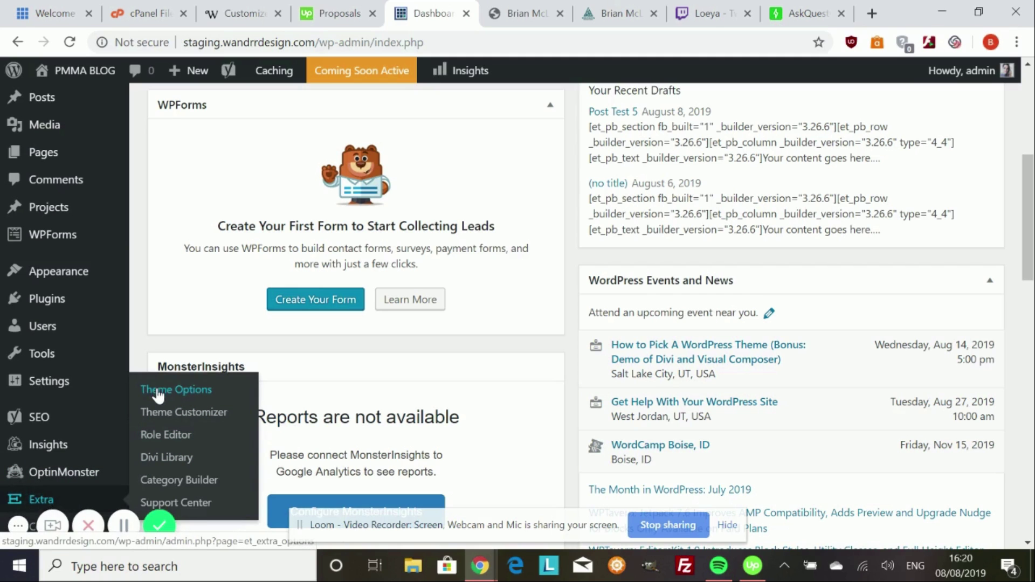
scroll(89, 418, "up", 2)
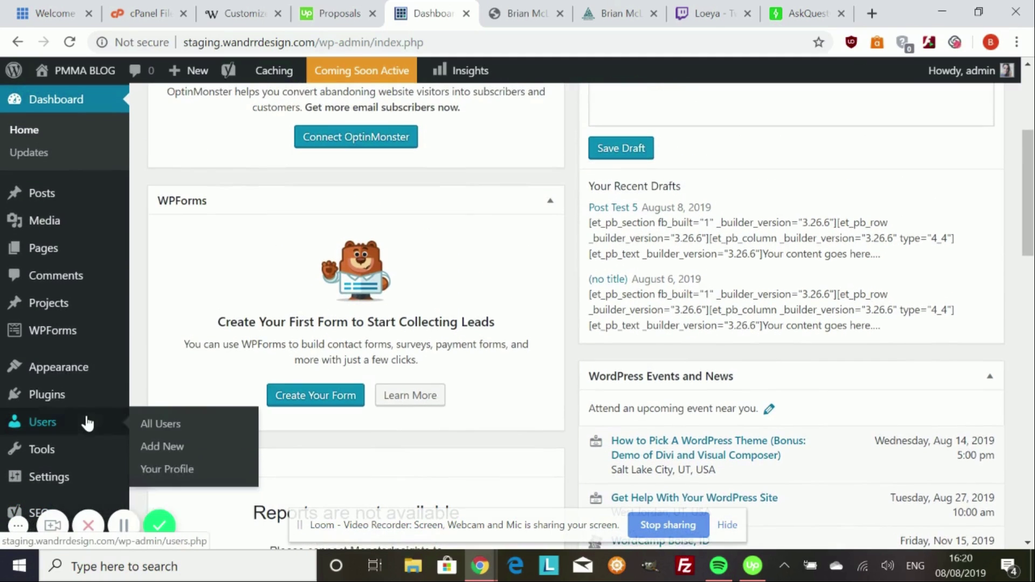
mouse_move(65, 380)
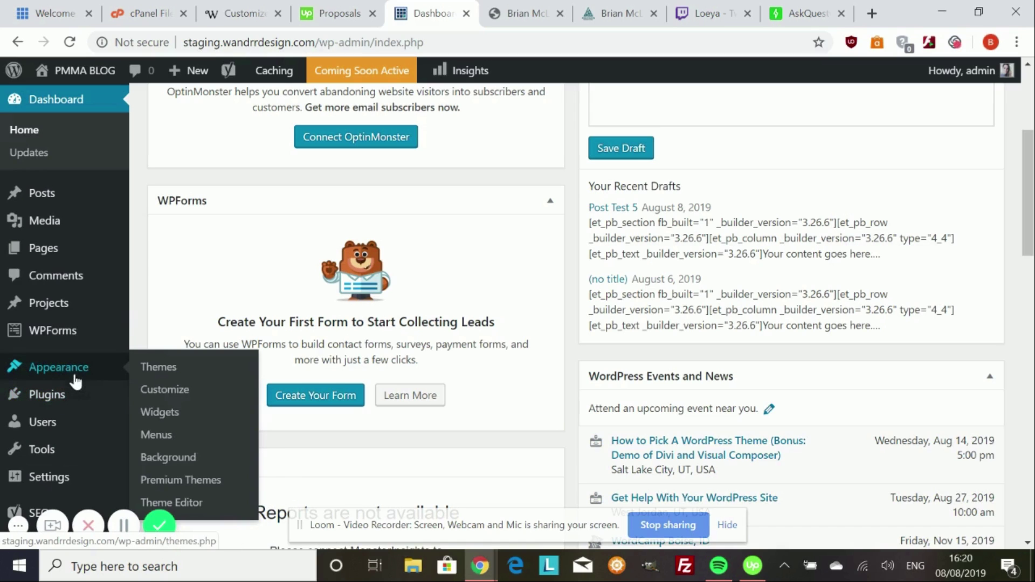
Open the Theme Editor on the Extra theme's style.css and scroll the file list toward footer.php.
left_click(192, 506)
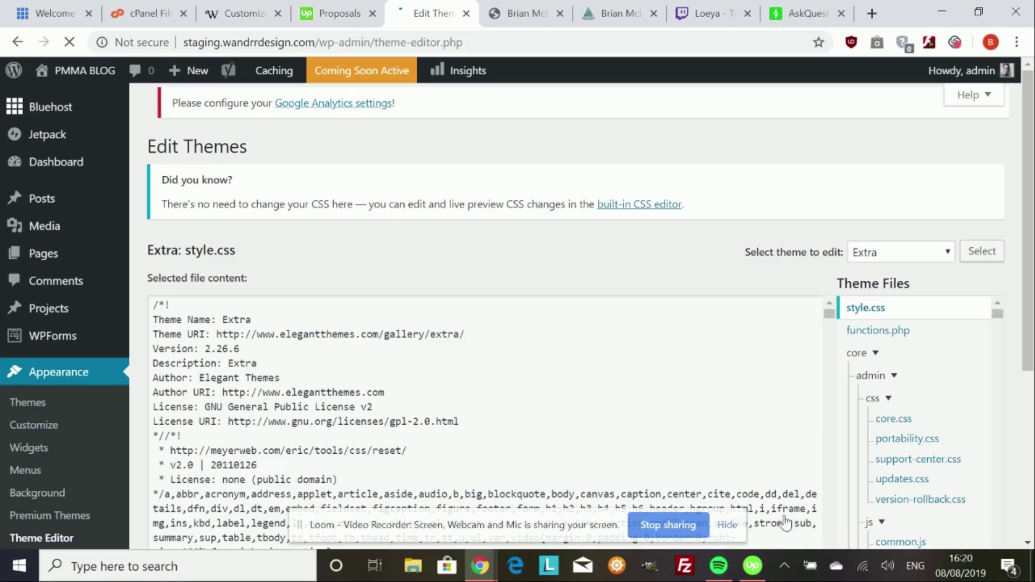
left_click(727, 527)
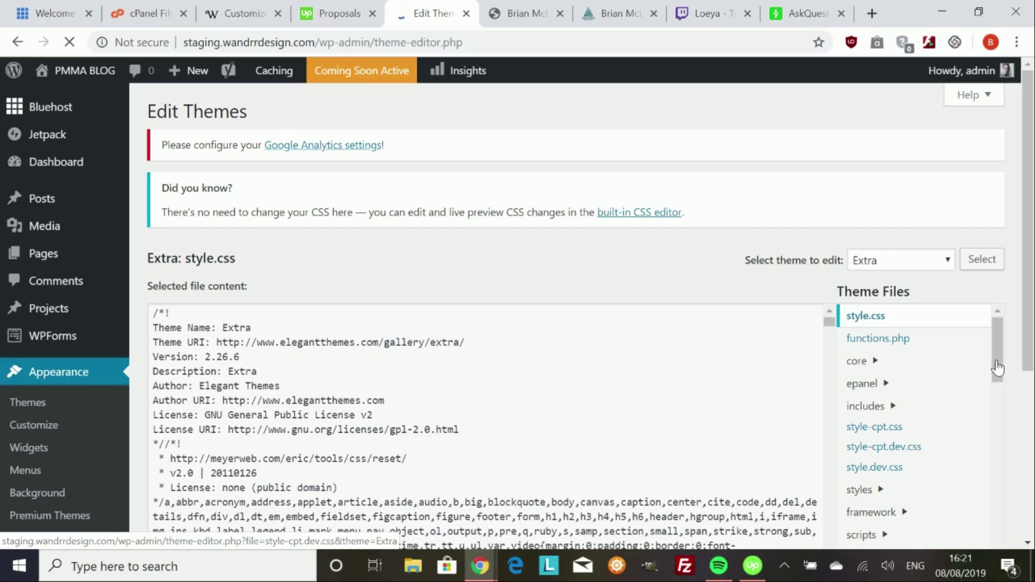
left_click_drag(997, 367, 994, 400)
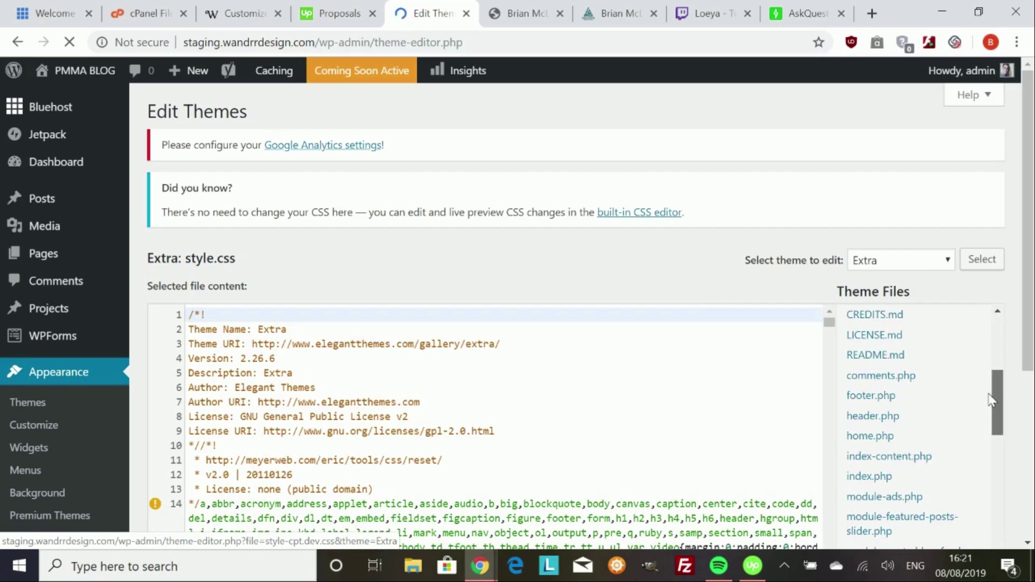
Open the Extra theme's footer.php and scroll through its footer credit markup.
left_click(857, 389)
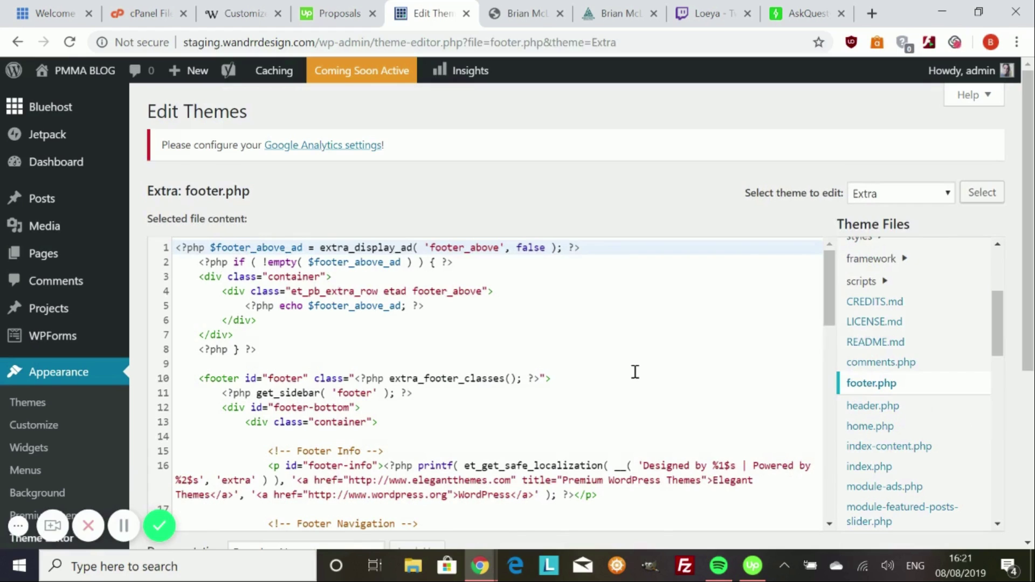
scroll(635, 372, "down", 3)
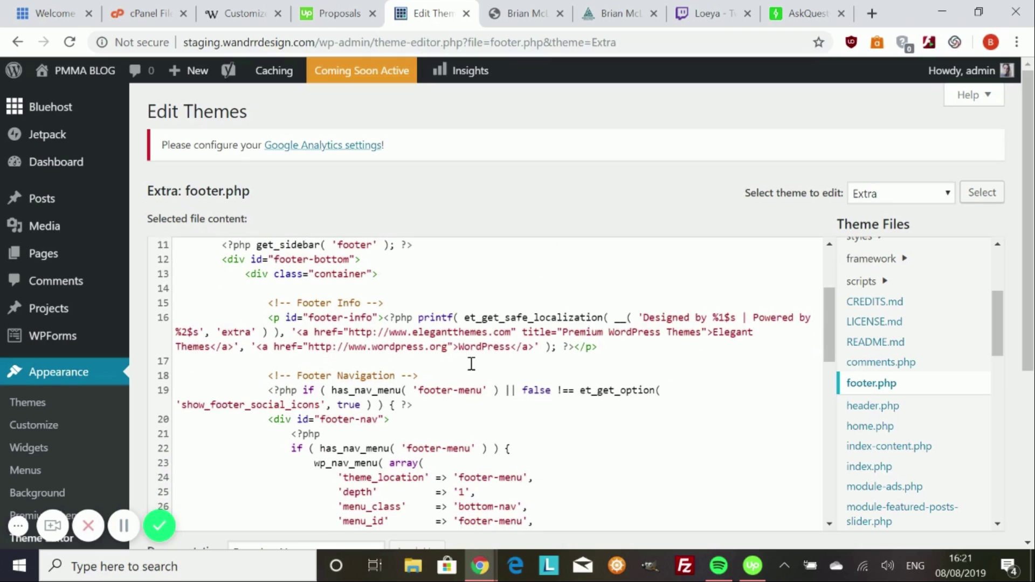
scroll(471, 364, "up", 3)
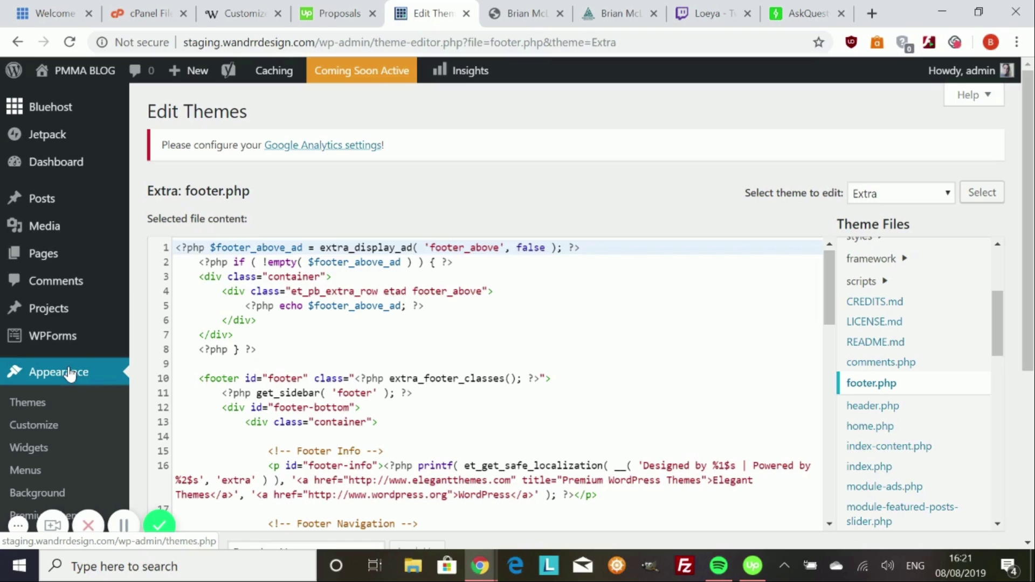
Visit the live PMMA BLOG site, scroll to the footer and right-click the bottom bar.
left_click(56, 99)
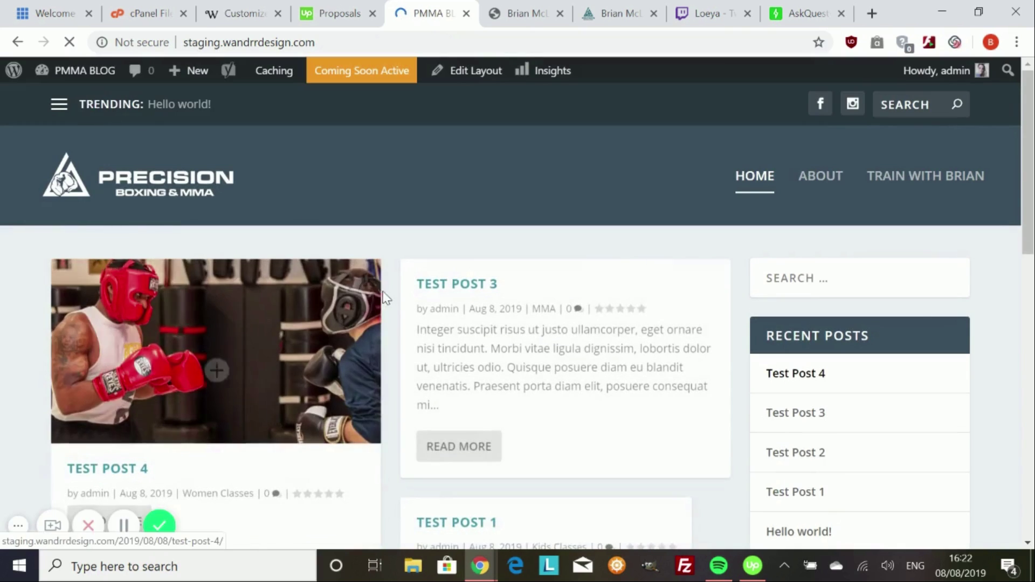
scroll(383, 297, "down", 10)
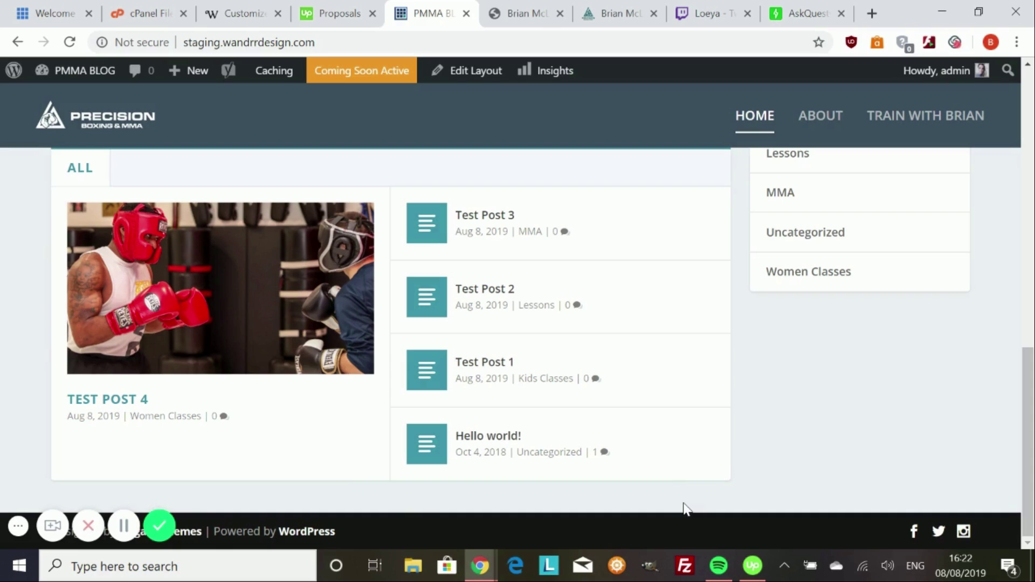
right_click(668, 522)
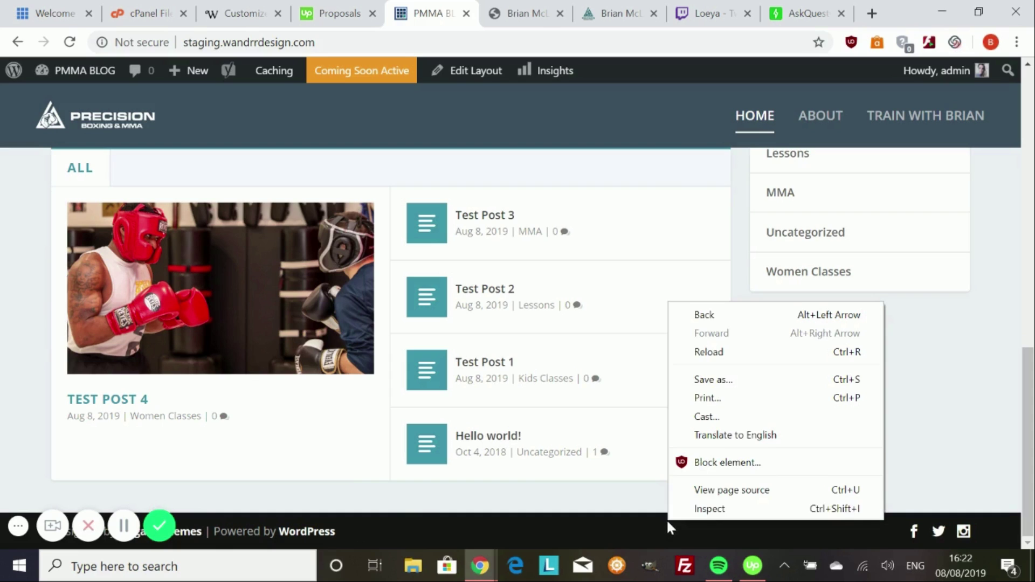
Inspect the footer and select div#footer-bottom to show its rgba(0,0,0,.3) background rule.
left_click(699, 509)
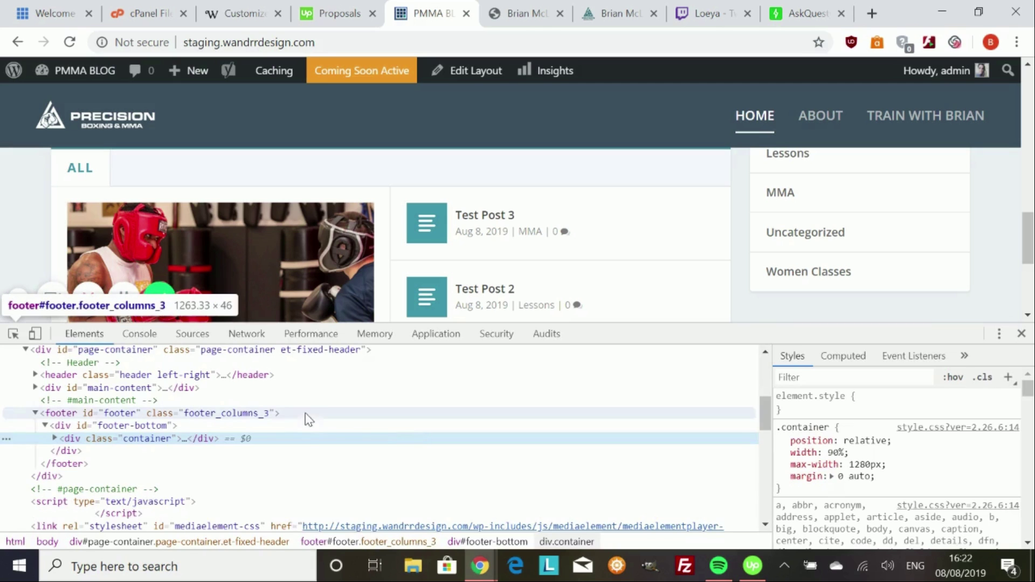
scroll(370, 242, "down", 2)
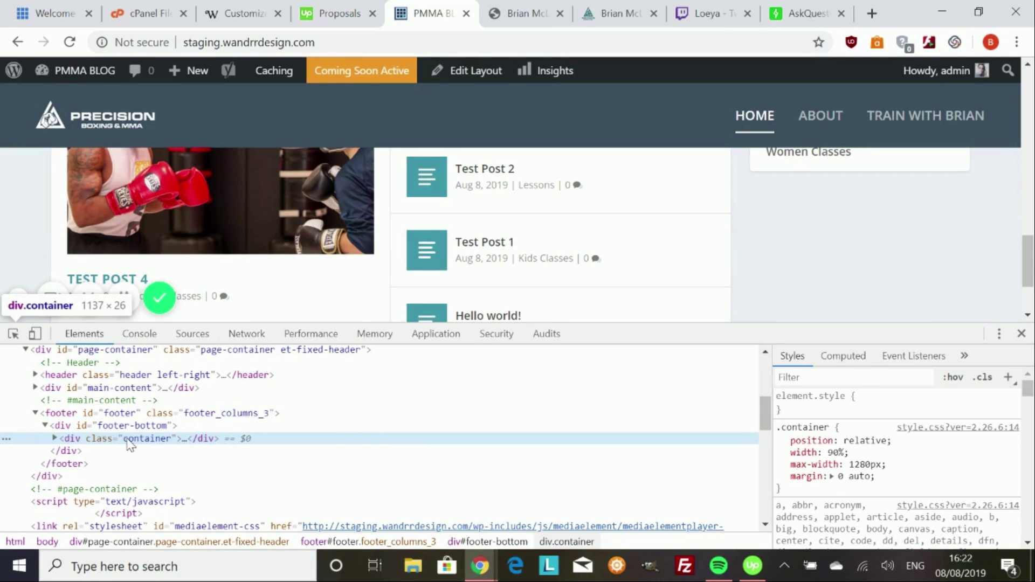
left_click(140, 426)
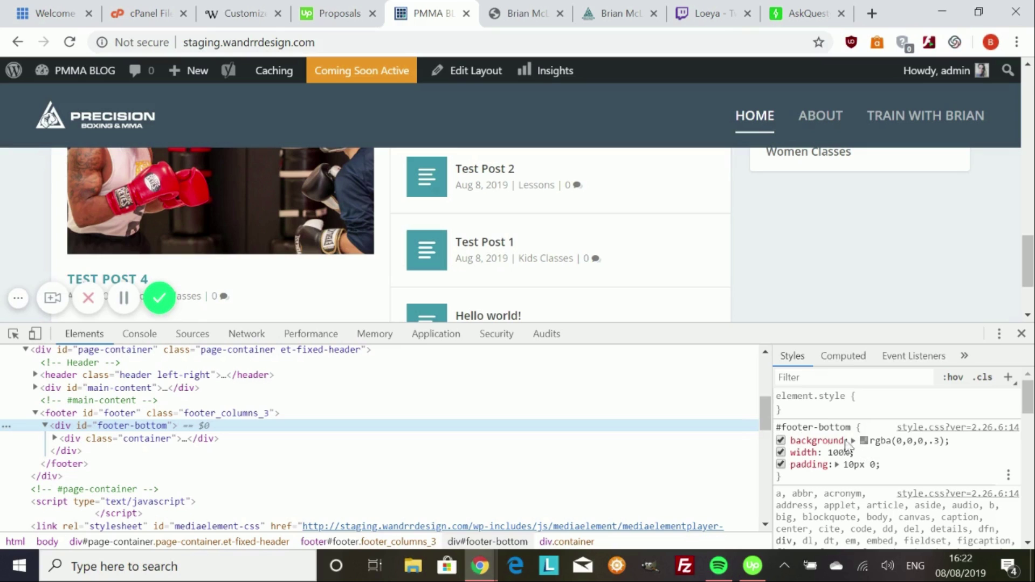
Change the #footer-bottom background to red in Styles and clear the selector text.
left_click(897, 442)
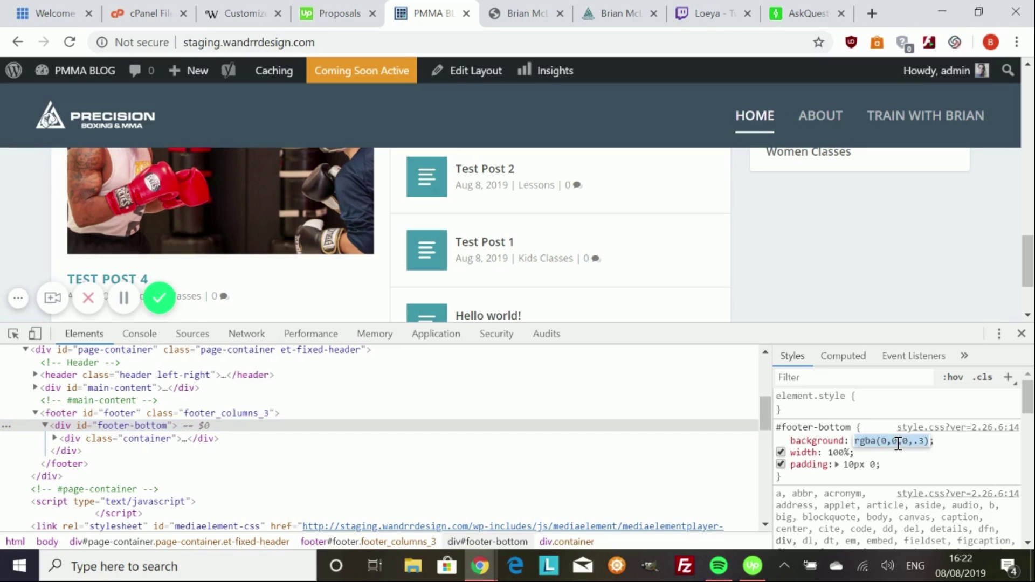
type("red")
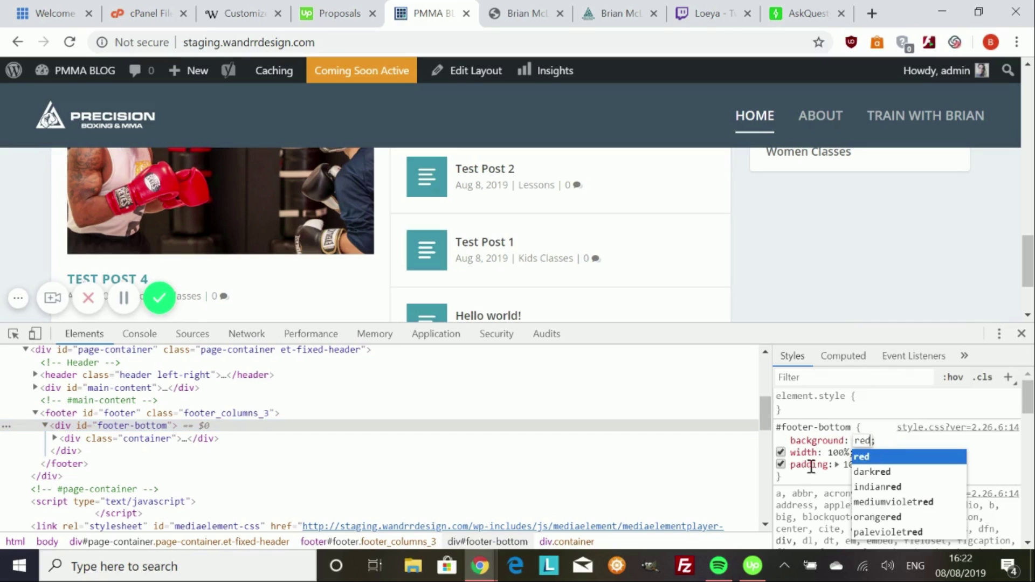
left_click(729, 182)
scroll(783, 235, "down", 3)
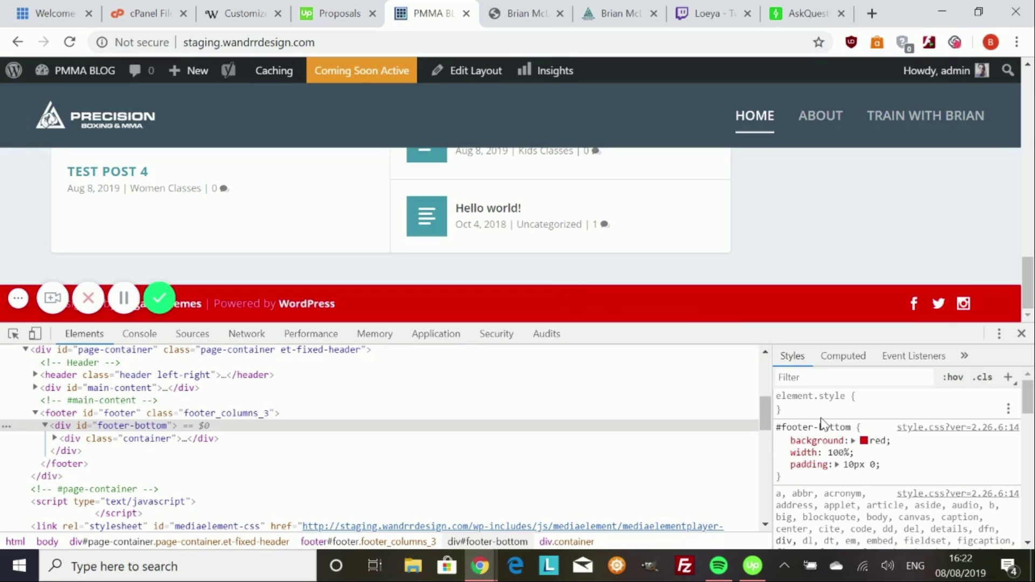
left_click(851, 427)
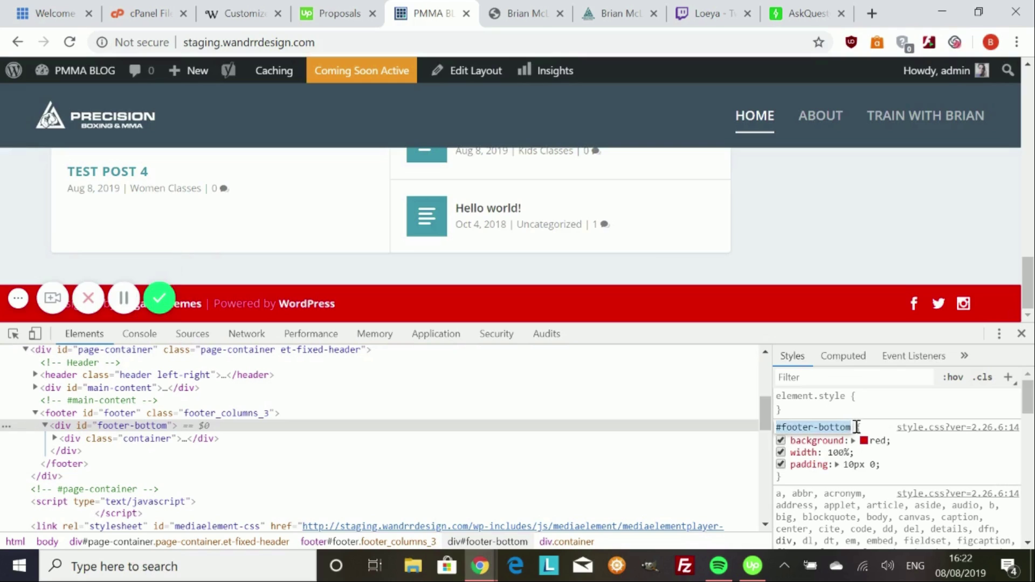
key("BackSpace")
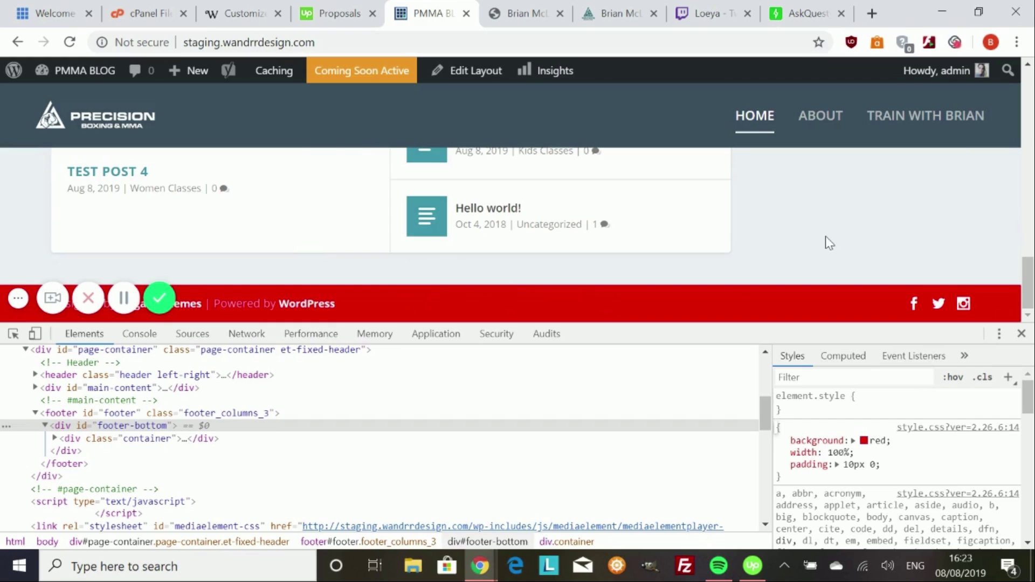
Go to the Widgets admin page and close DevTools.
scroll(829, 242, "up", 3)
mouse_move(56, 80)
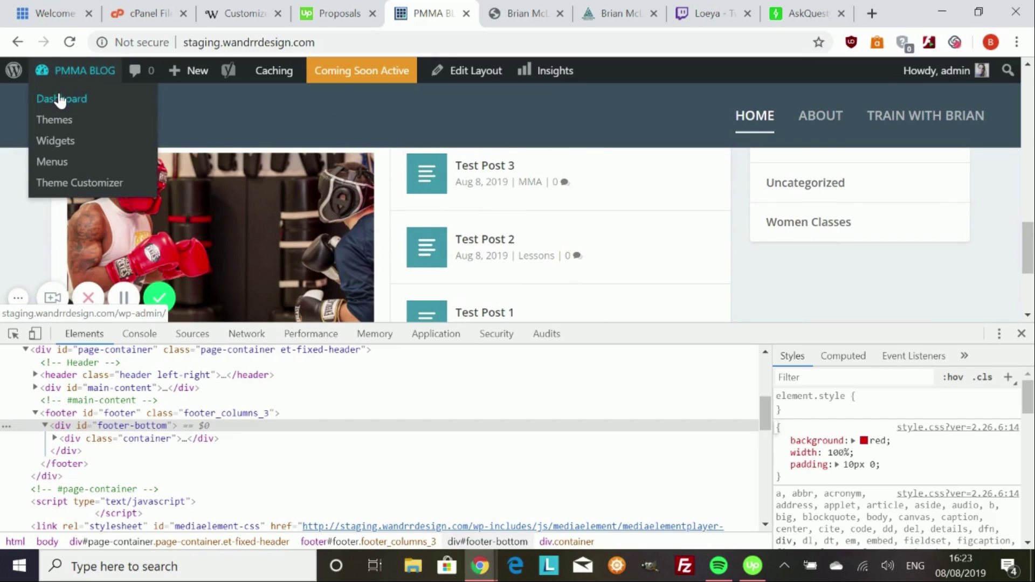
left_click(60, 148)
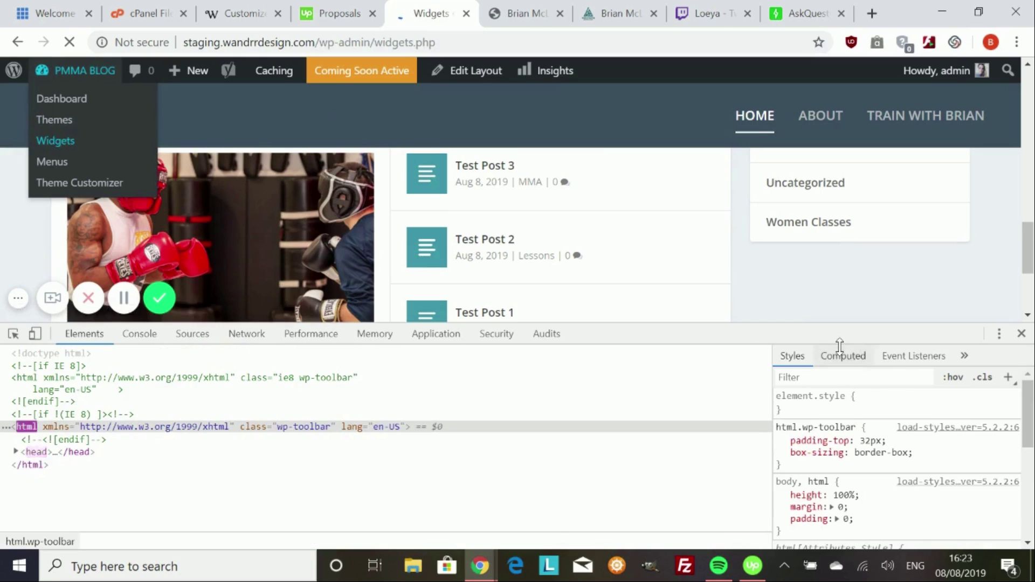
left_click(1021, 334)
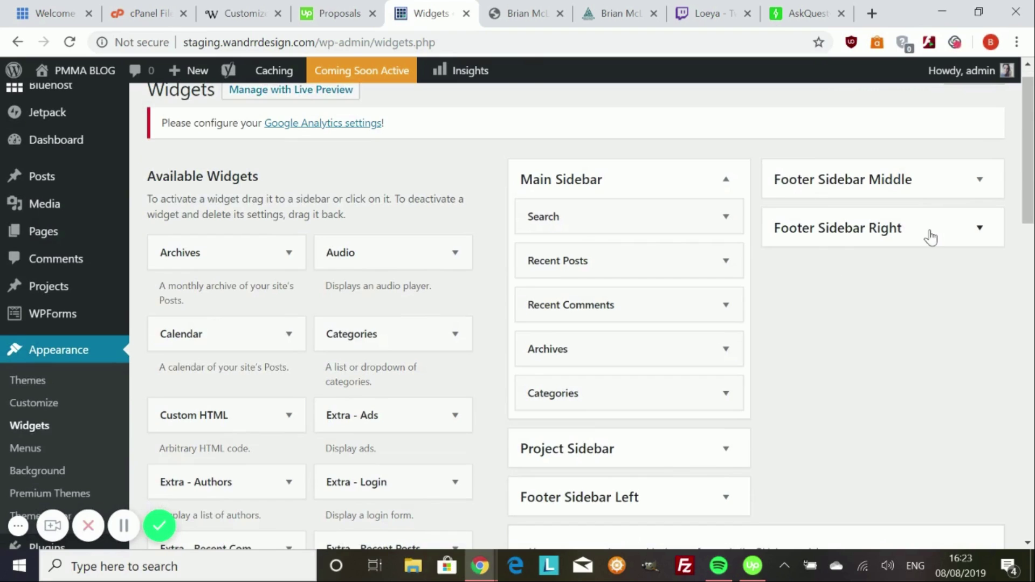
Expand the empty Footer Sidebar Right and Footer Sidebar Middle widget areas.
left_click(932, 237)
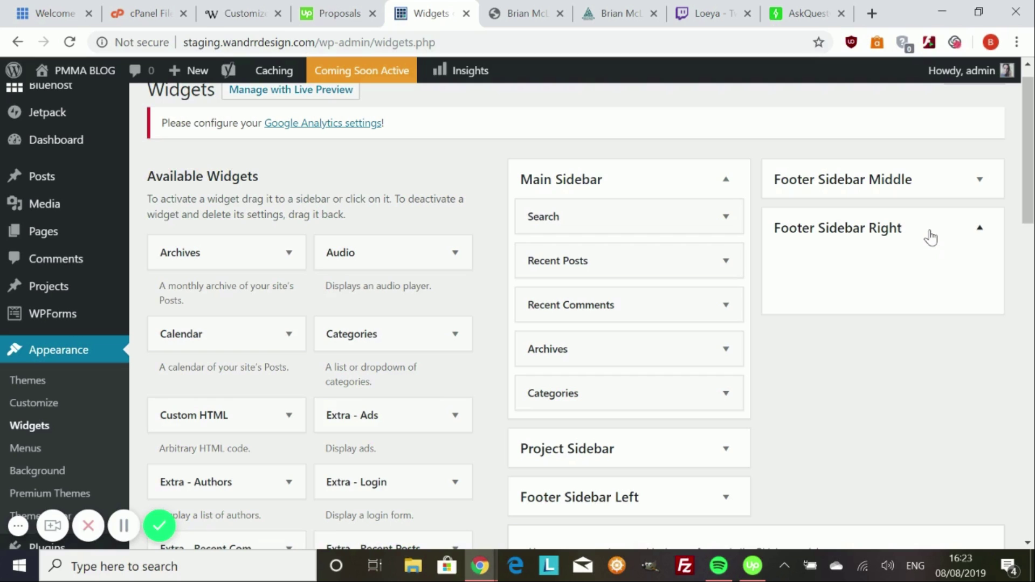
left_click(928, 186)
scroll(400, 205, "up", 1)
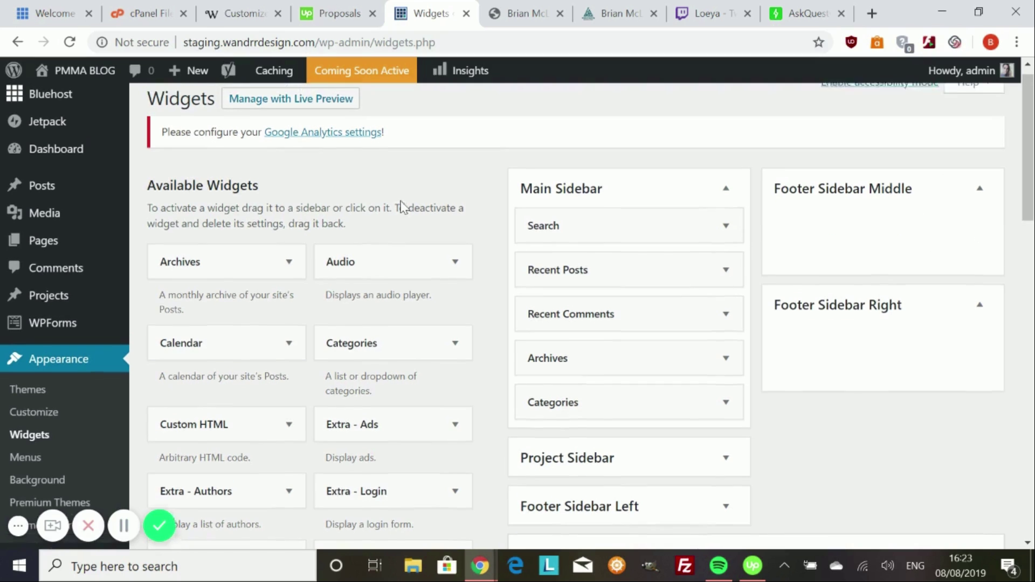
left_click(38, 475)
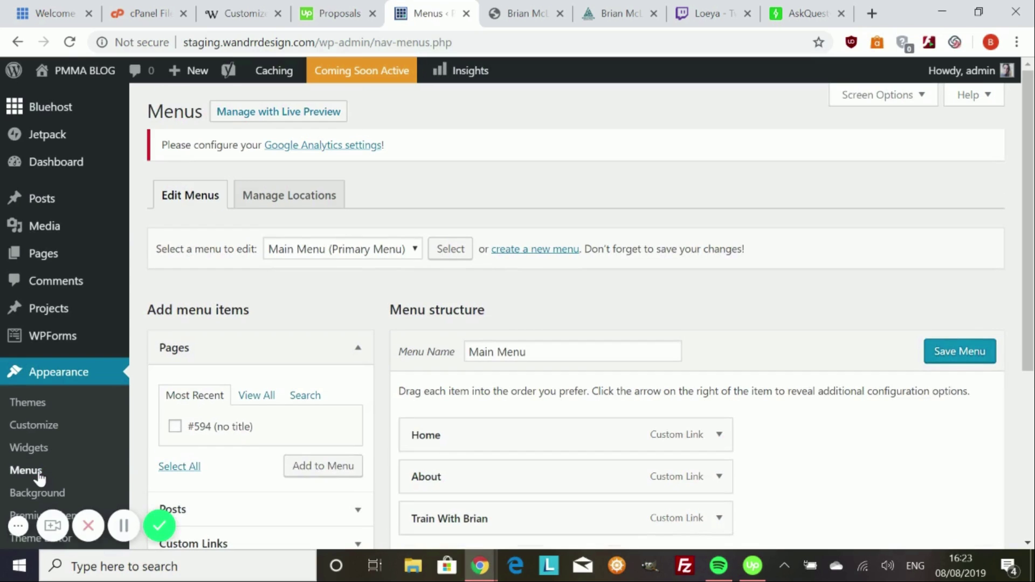
Load the Footer menu for editing, then check Manage Locations, where Footer Menu is unassigned.
left_click(416, 249)
left_click(295, 274)
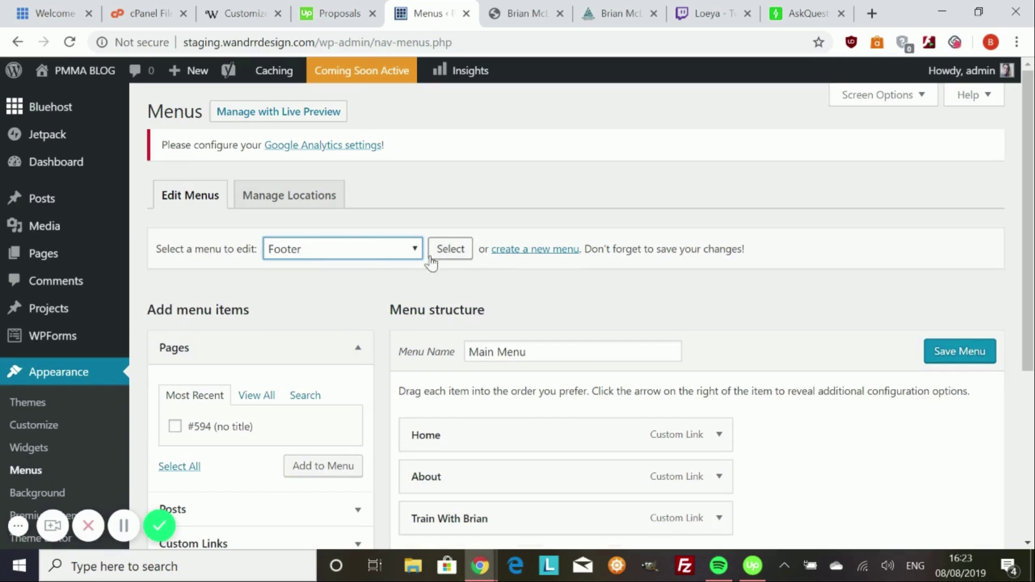
left_click(449, 253)
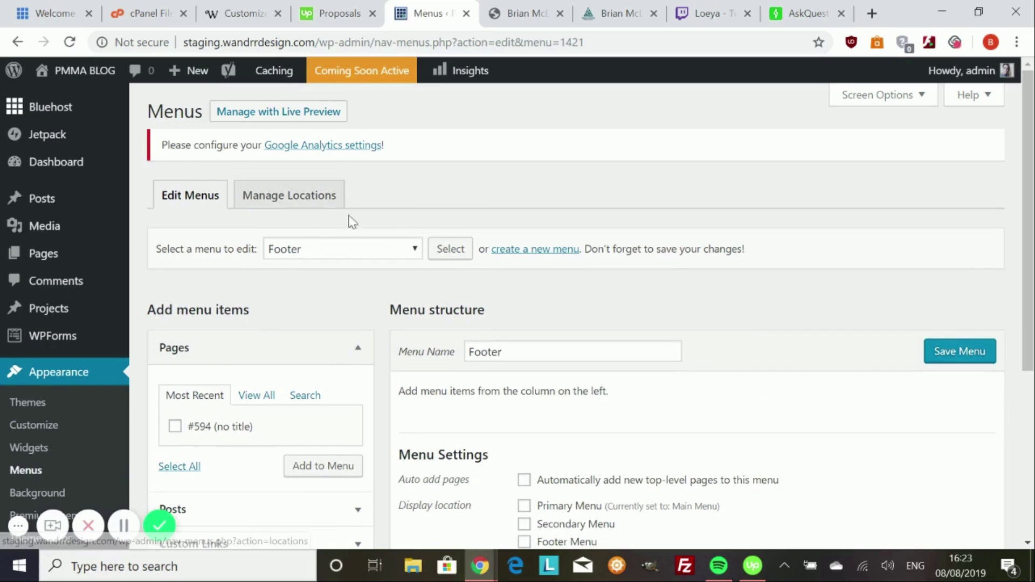
left_click(286, 200)
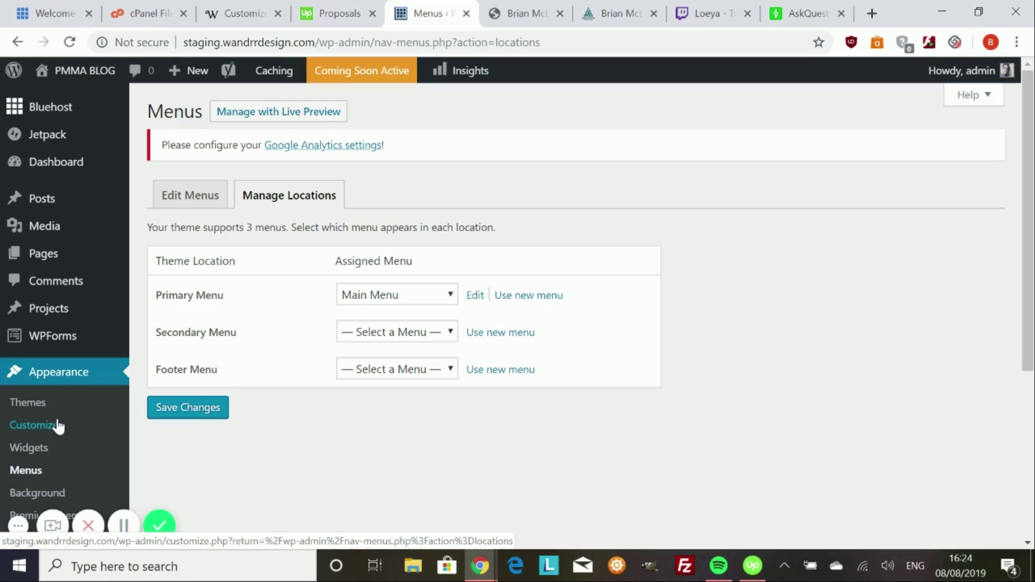
scroll(54, 445, "down", 3)
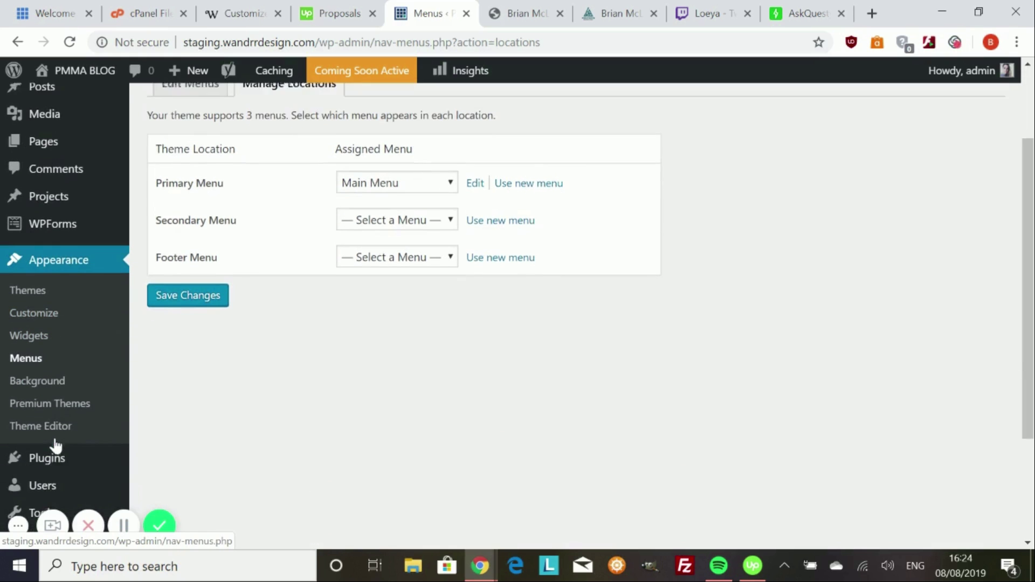
Open the Customizer's Additional CSS editor.
left_click(33, 308)
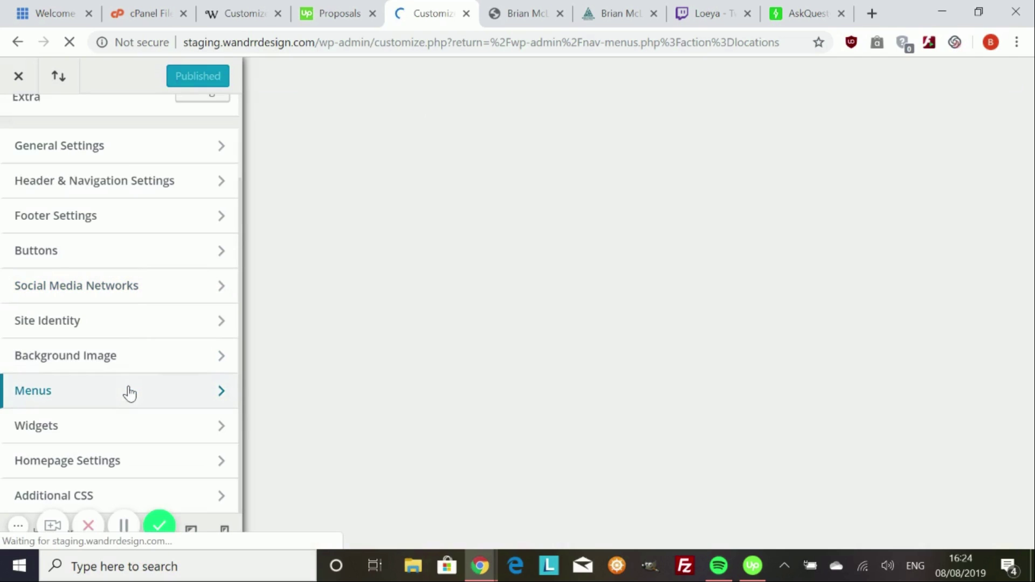
left_click(81, 494)
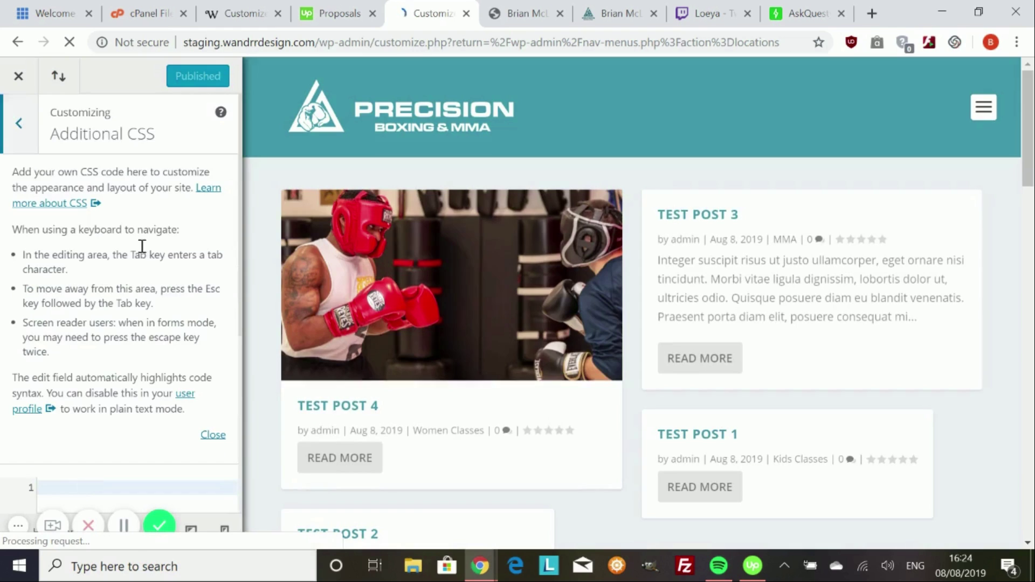
scroll(115, 326, "down", 2)
scroll(114, 325, "down", 1)
scroll(458, 393, "down", 10)
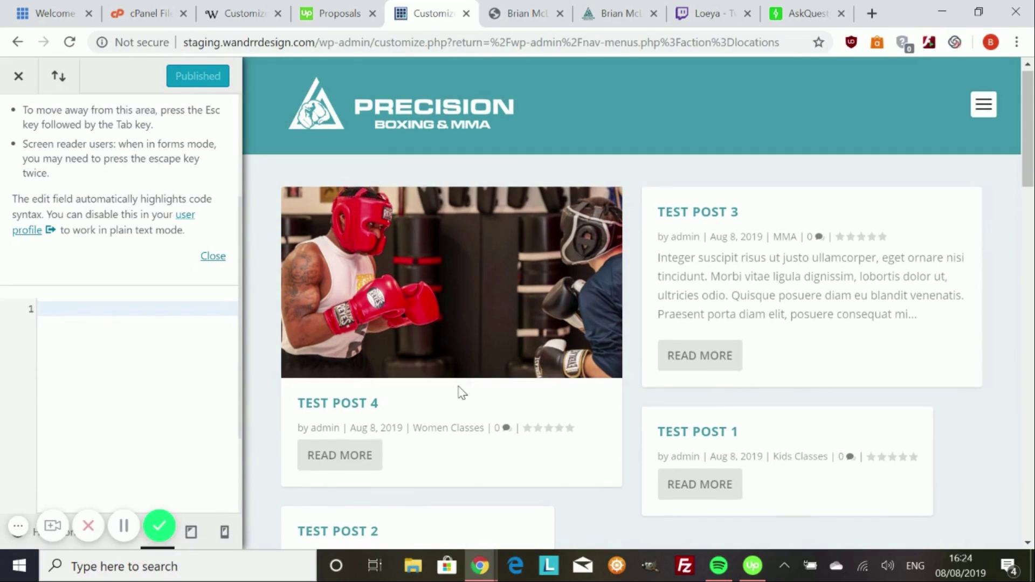
scroll(460, 392, "down", 10)
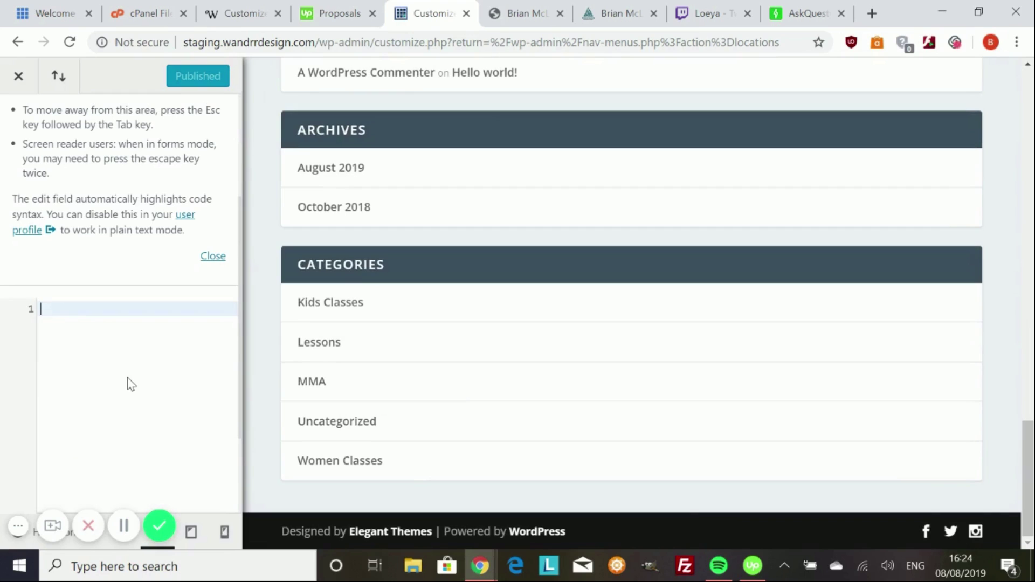
Enter the CSS rule '#footer-bottom { background: red;' to turn the bottom bar red.
type("#")
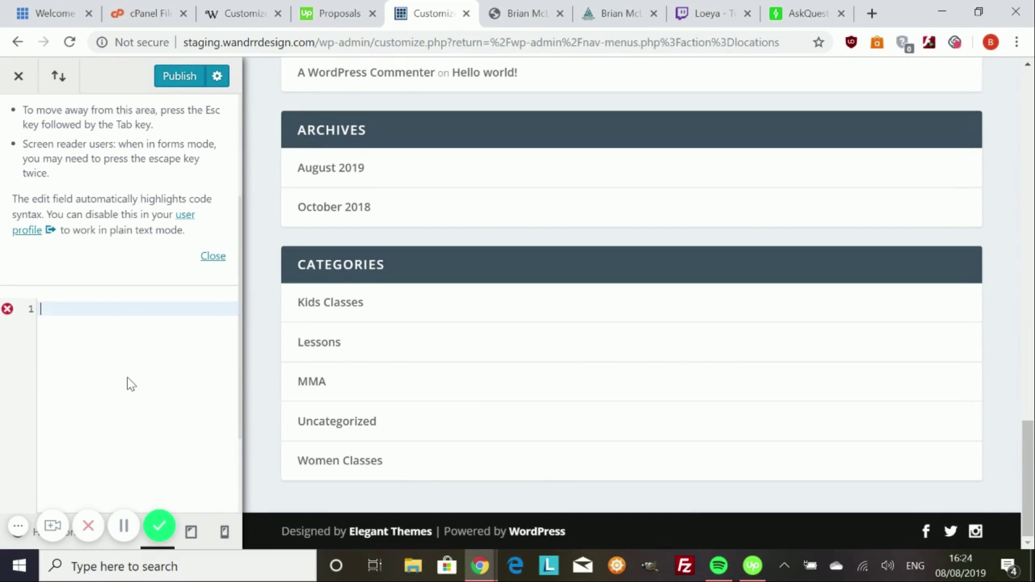
type("footer-bottom {")
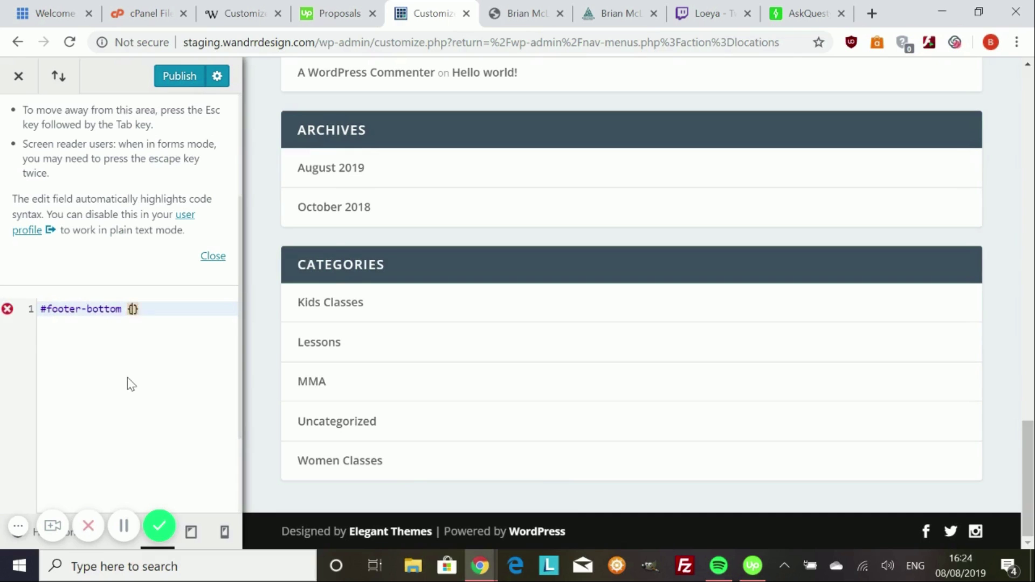
key("Return")
type("background: red")
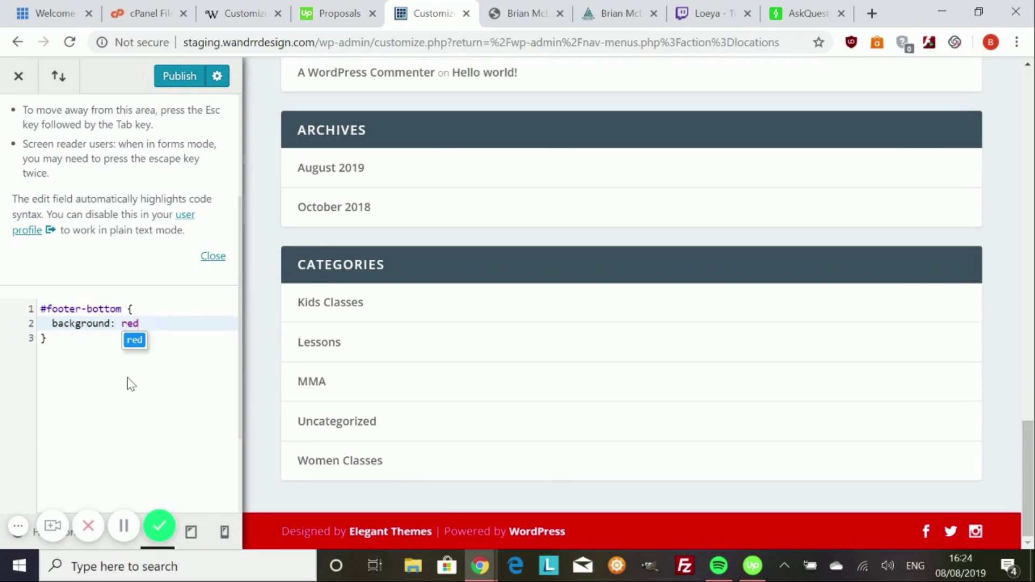
type(";")
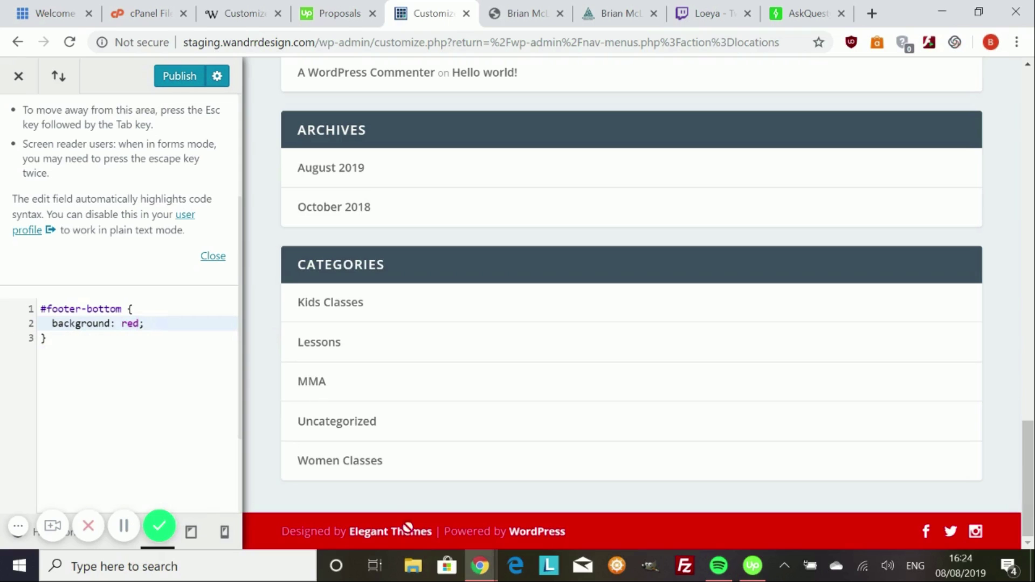